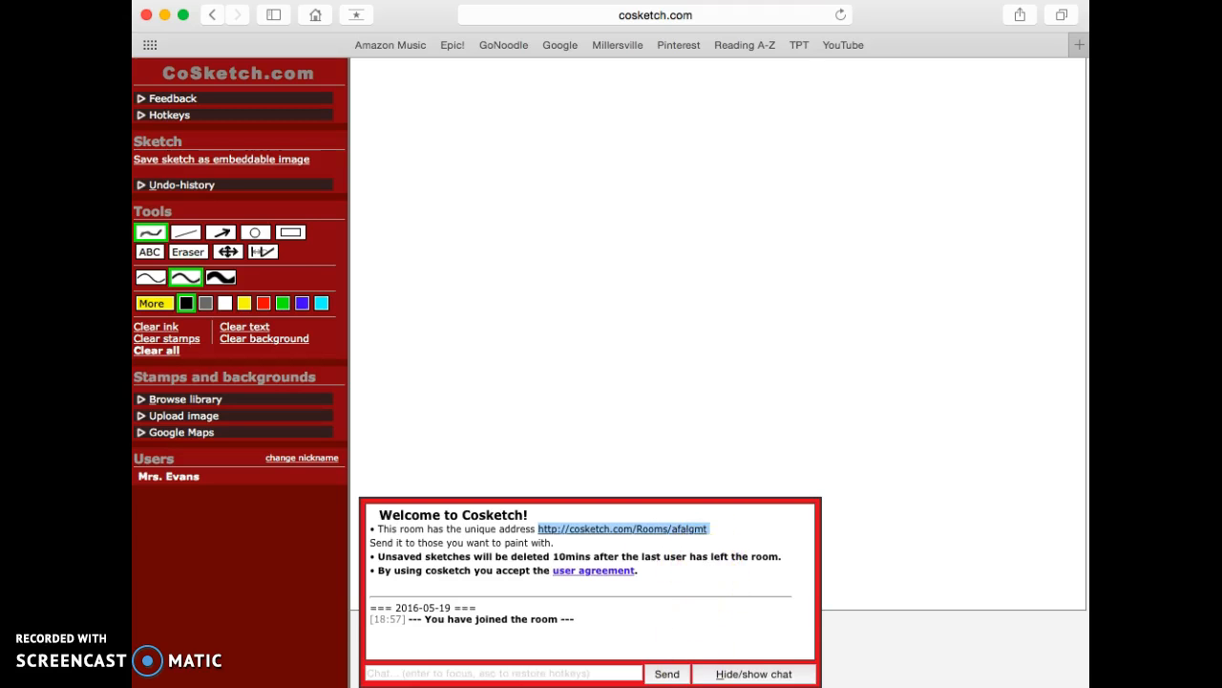
Collapse the chat history and change the user's nickname in the room to a shortened version.
{"action": "left_click", "coordinate": [753, 673]}
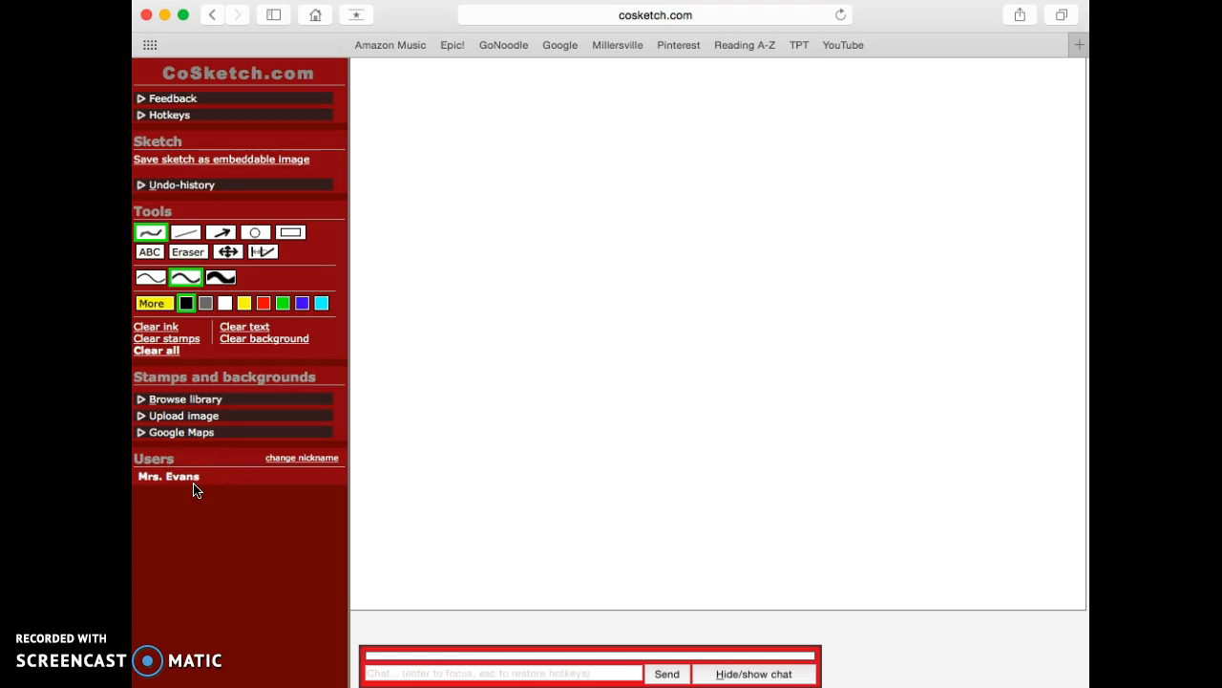
{"action": "left_click", "coordinate": [284, 461]}
{"action": "type", "text": "Mrs. E"}
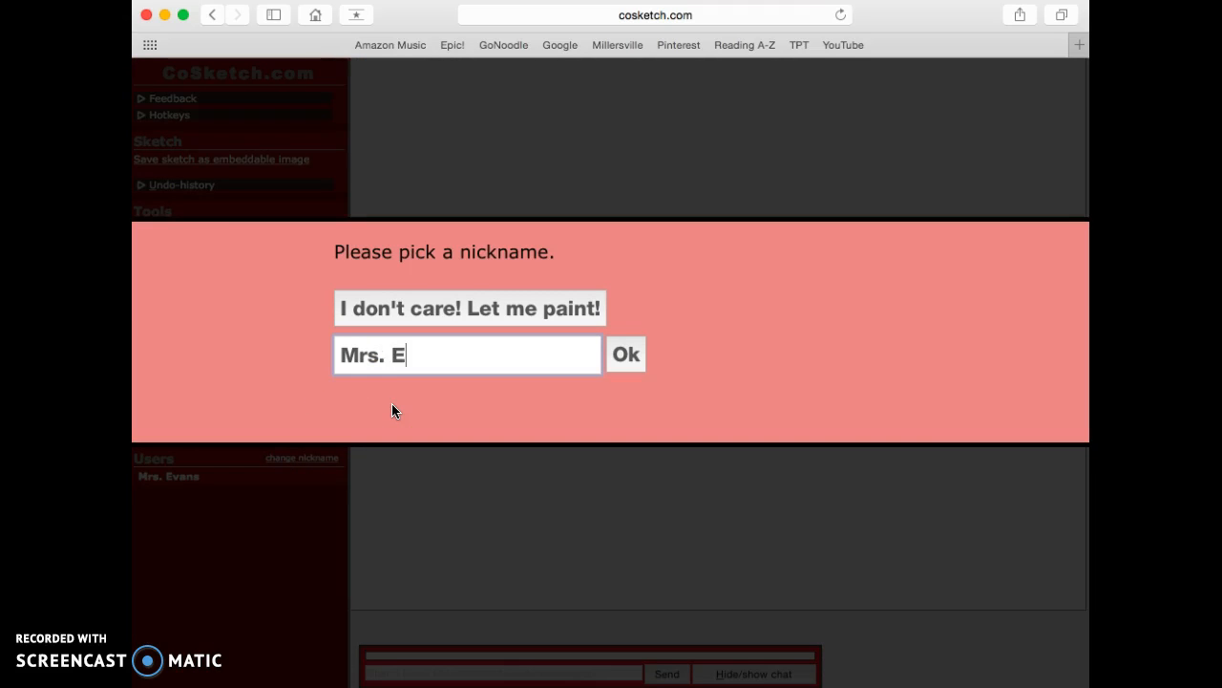
{"action": "key", "text": "Return"}
{"action": "left_click", "coordinate": [260, 483]}
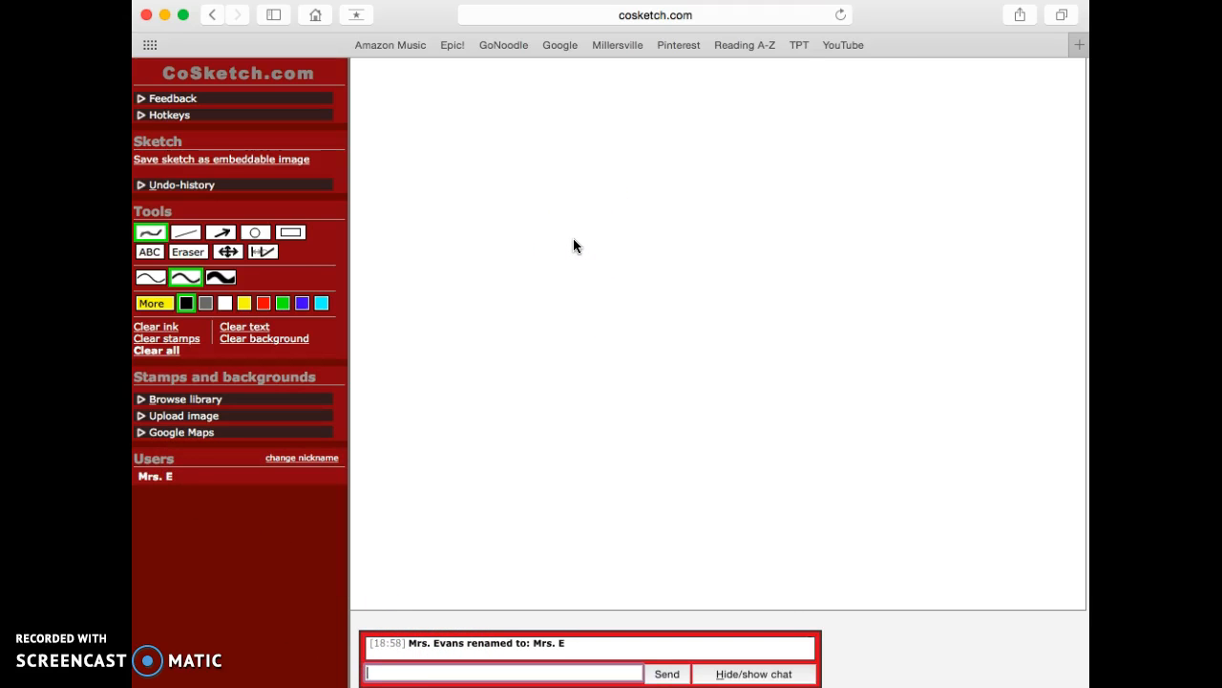
Review the undo history and the list of hotkeys, leaving both collapsed.
{"action": "left_click", "coordinate": [167, 191]}
{"action": "left_click", "coordinate": [167, 191]}
{"action": "left_click", "coordinate": [143, 115]}
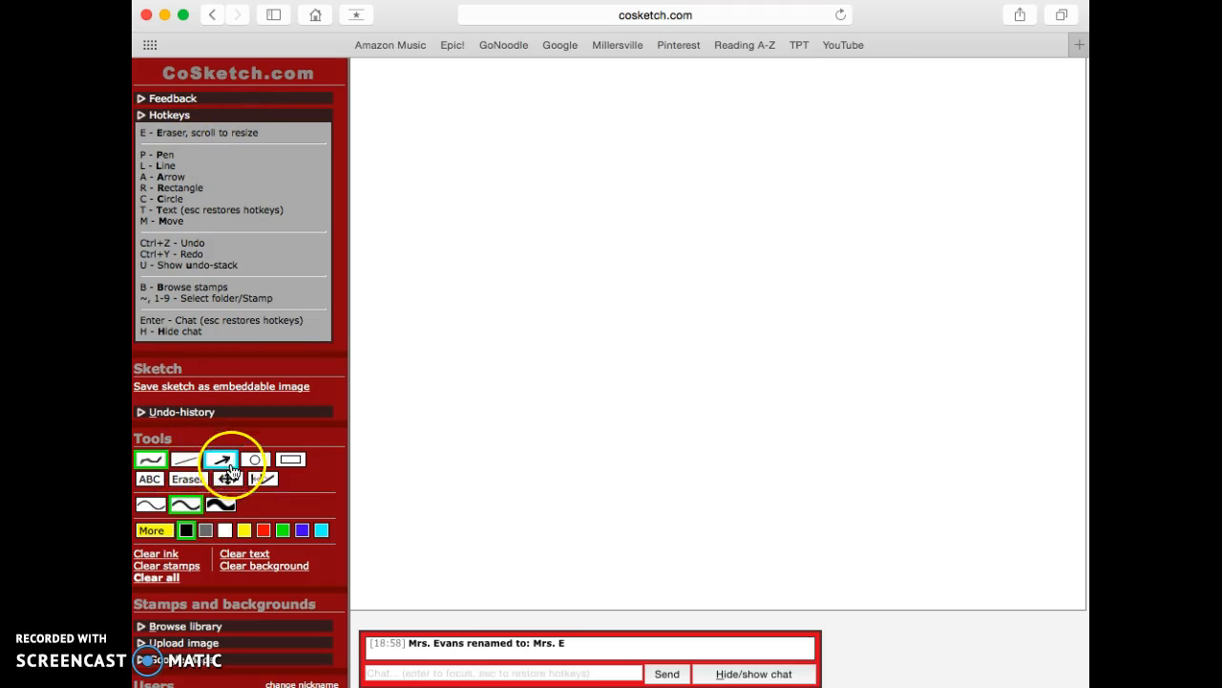
{"action": "left_click", "coordinate": [140, 118]}
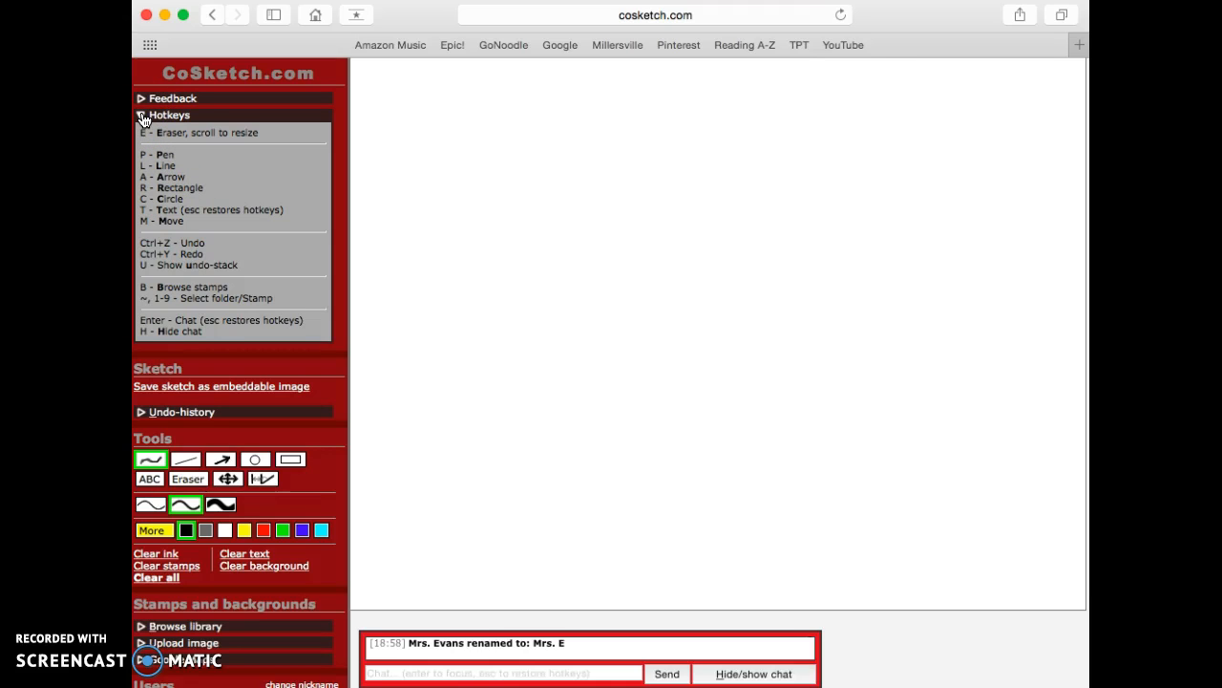
{"action": "left_click", "coordinate": [141, 115]}
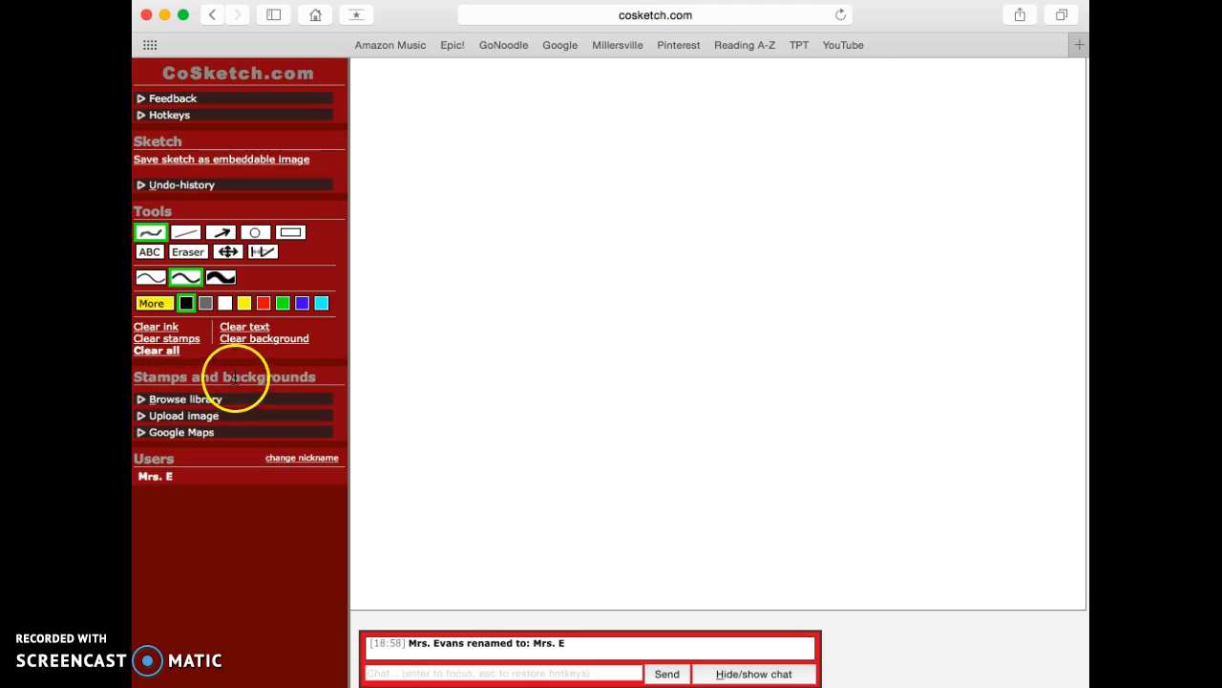
Use the grid image from the library's Grids category as the whiteboard background, then collapse the library.
{"action": "left_click", "coordinate": [167, 401]}
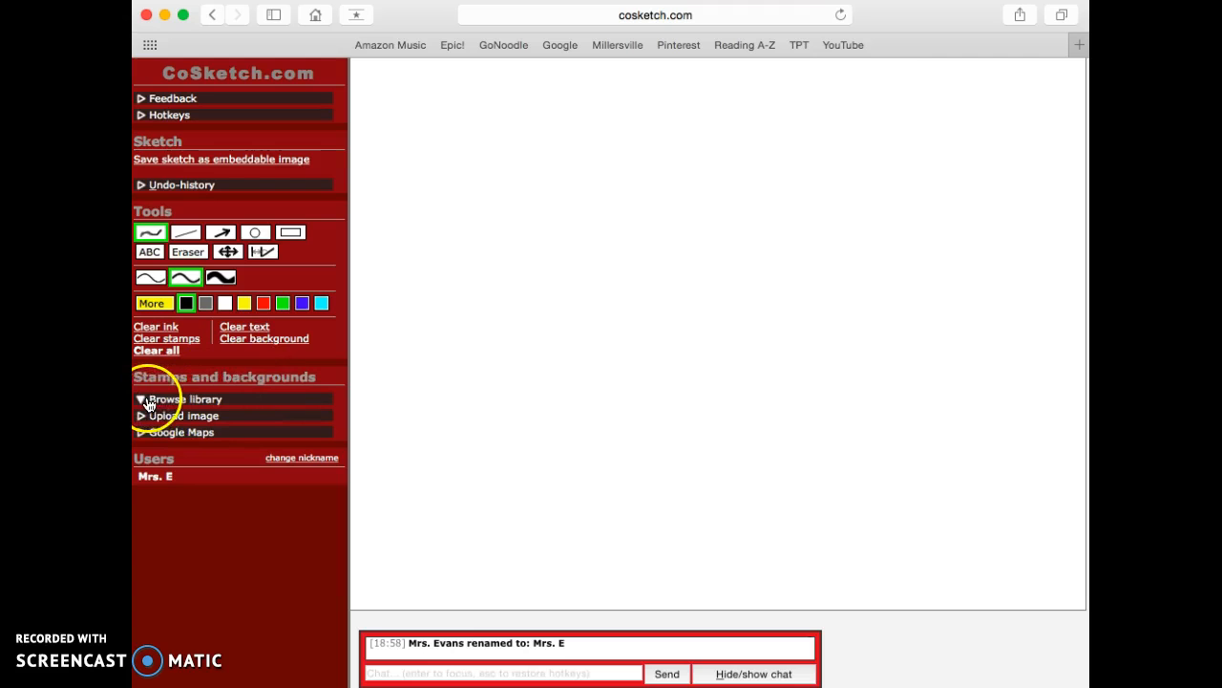
{"action": "left_click", "coordinate": [144, 401]}
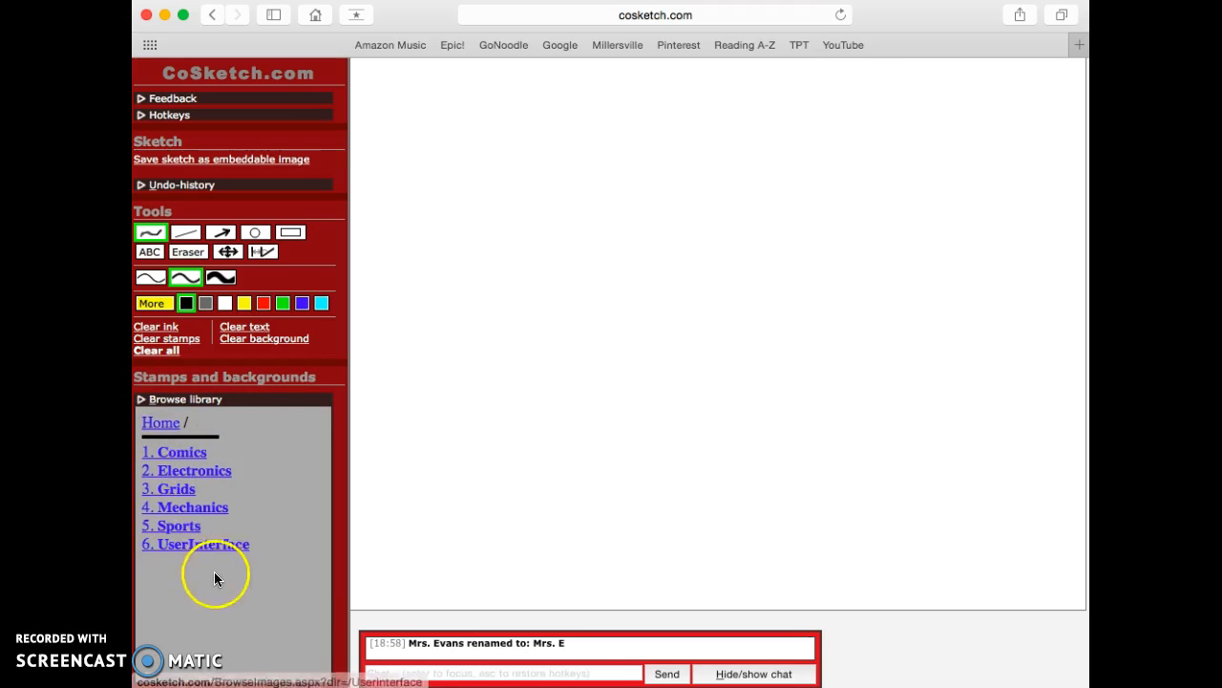
{"action": "left_click", "coordinate": [178, 491]}
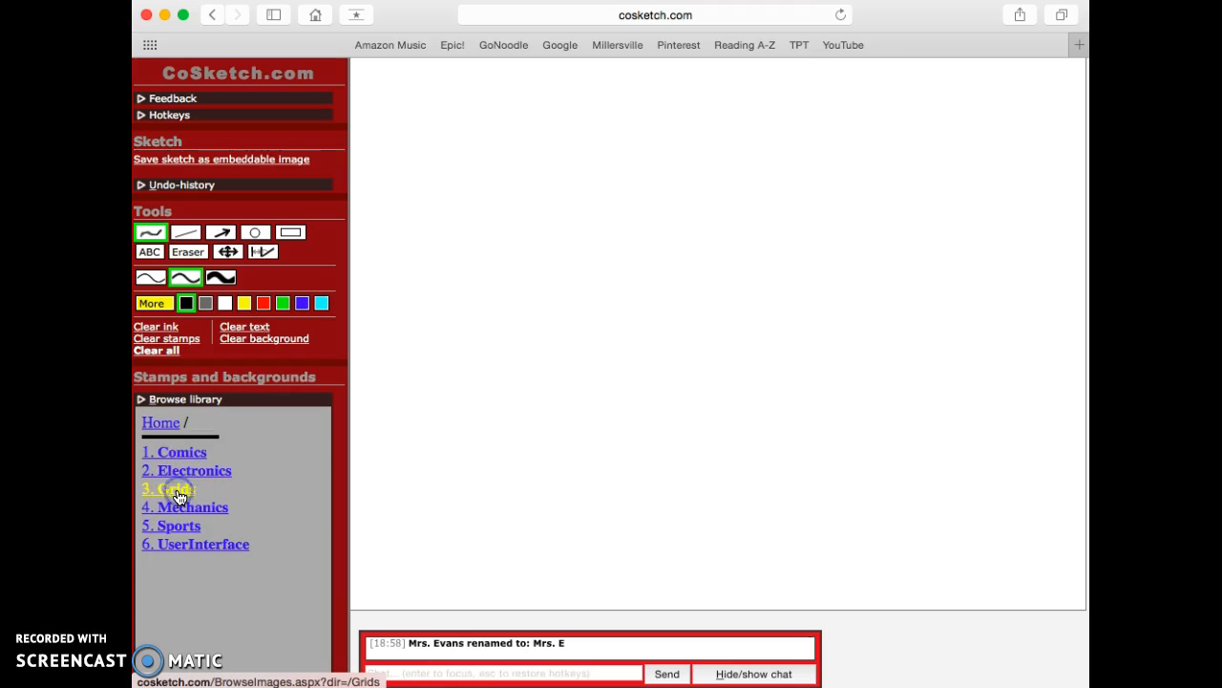
{"action": "left_click", "coordinate": [226, 513]}
{"action": "left_click", "coordinate": [291, 462]}
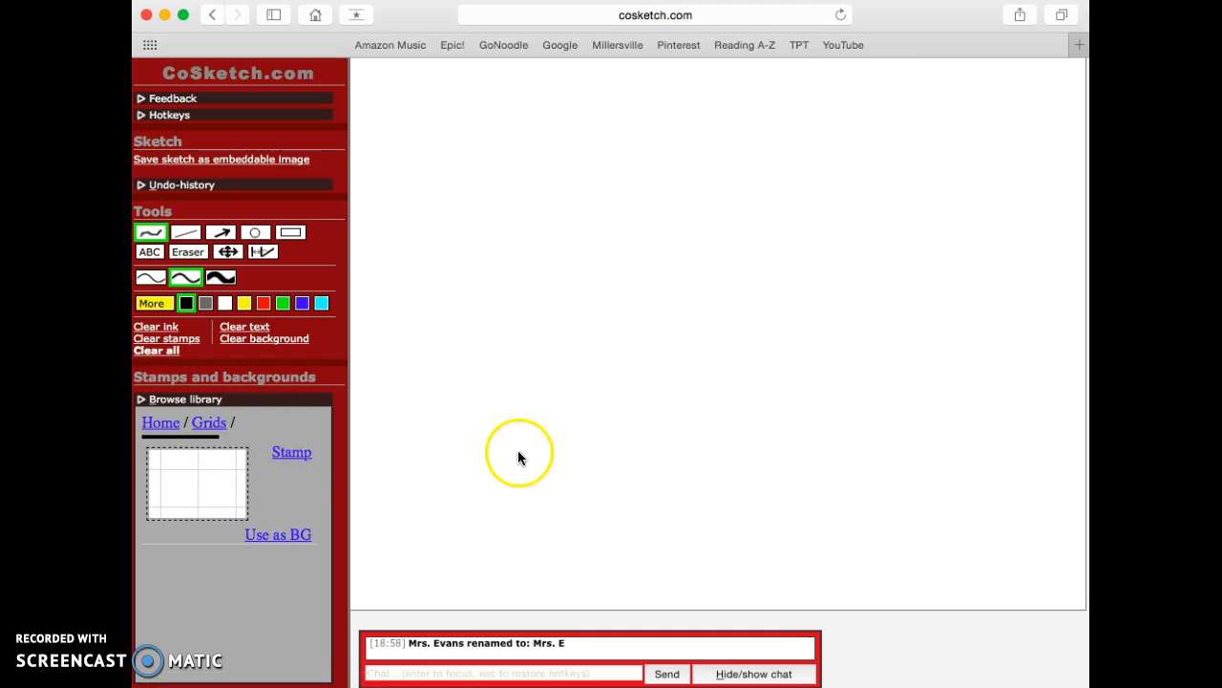
{"action": "left_click", "coordinate": [291, 536]}
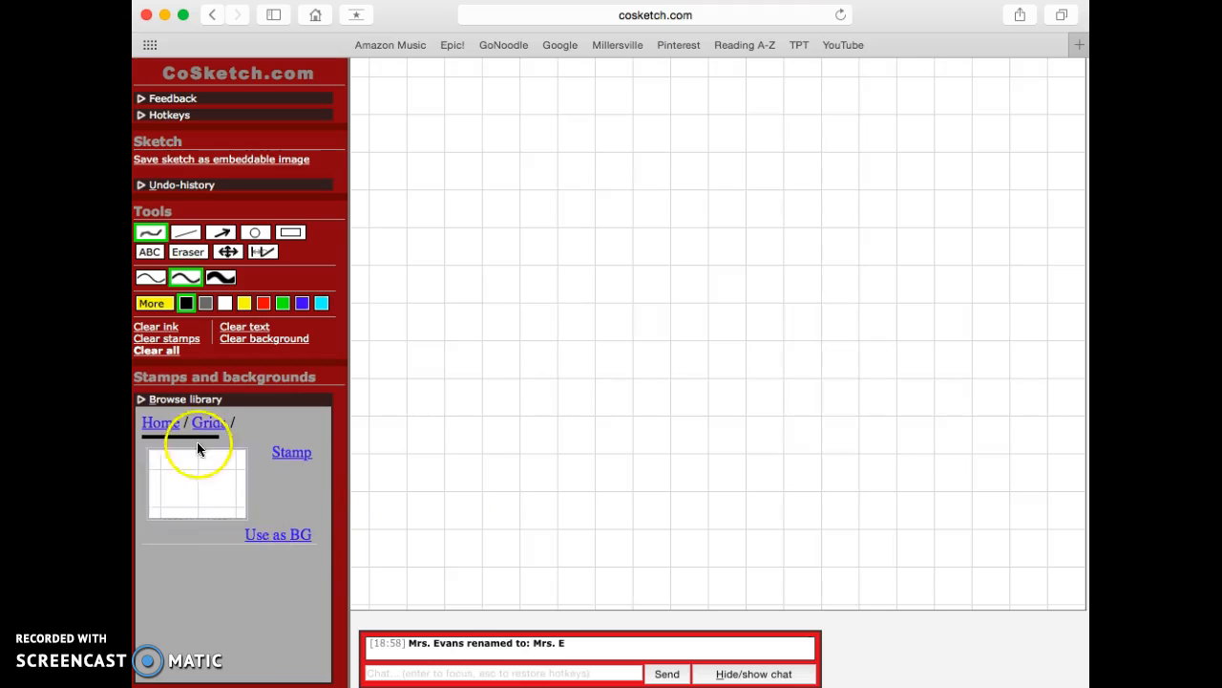
{"action": "left_click", "coordinate": [144, 400]}
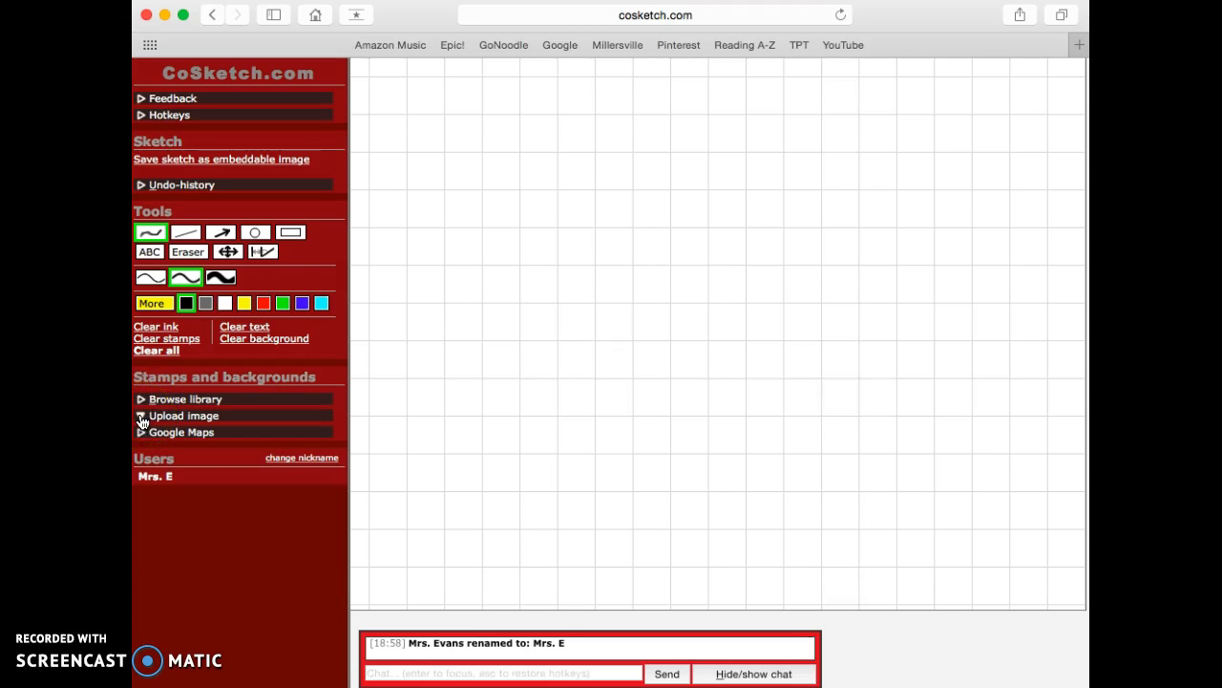
Upload the 5.21.36 PM screenshot from the Desktop as a stamp image.
{"action": "left_click", "coordinate": [141, 421]}
{"action": "left_click", "coordinate": [160, 448]}
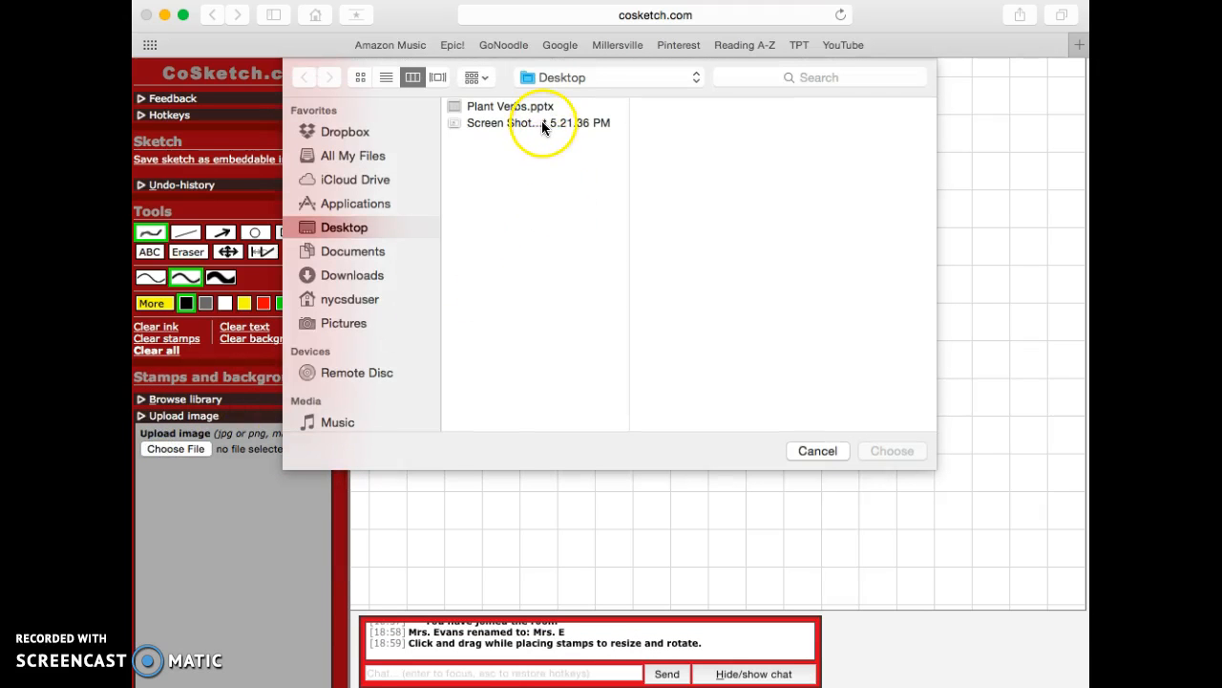
{"action": "left_click", "coordinate": [541, 124]}
{"action": "left_click", "coordinate": [873, 456]}
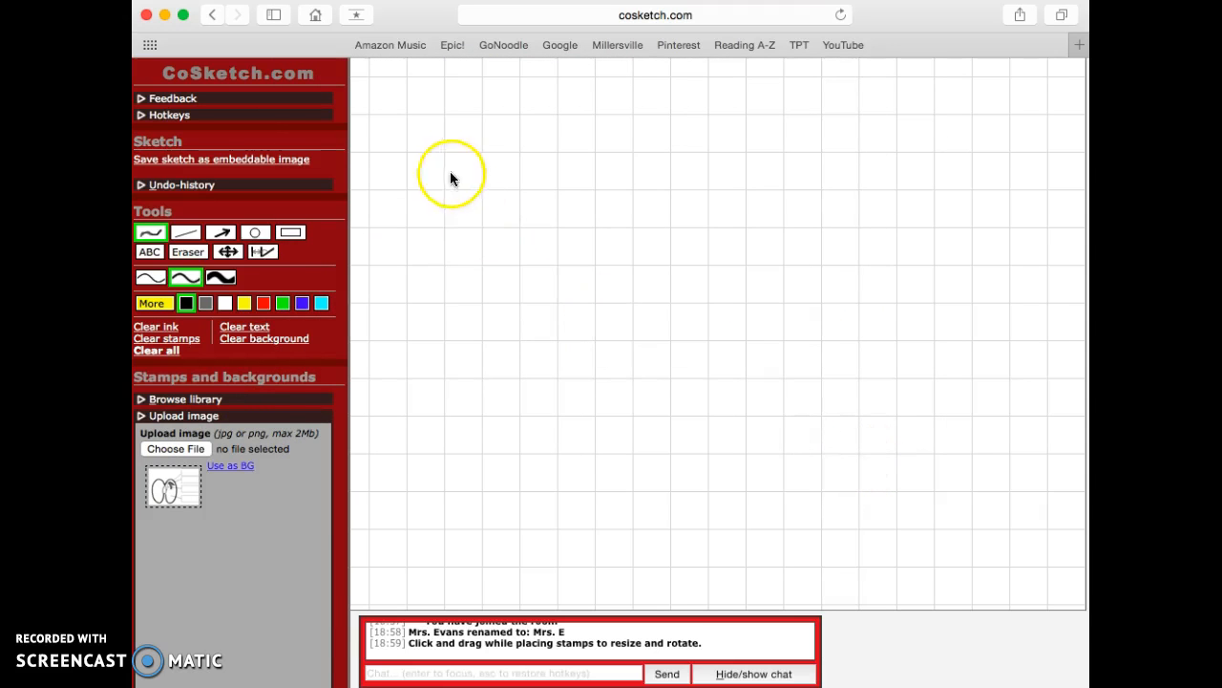
Place the uploaded seed diagram in the middle of the whiteboard, enlarge it from its lower-right corner, and collapse the upload options.
{"action": "left_click", "coordinate": [171, 486]}
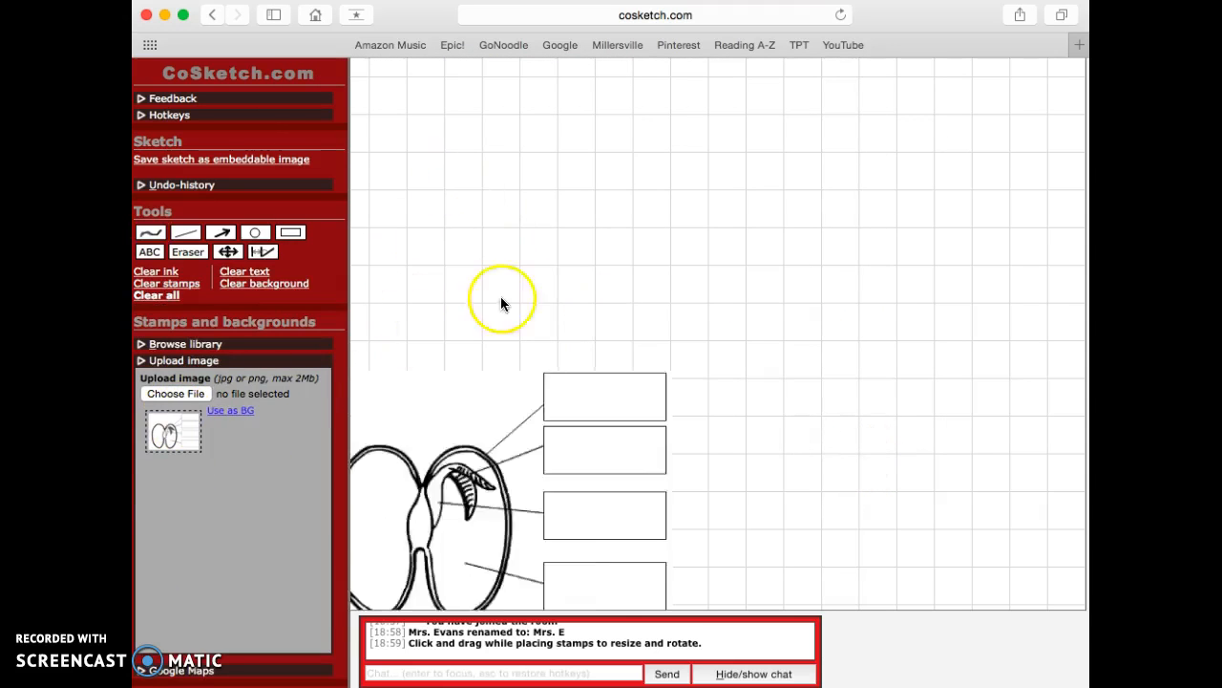
{"action": "left_click", "coordinate": [471, 200]}
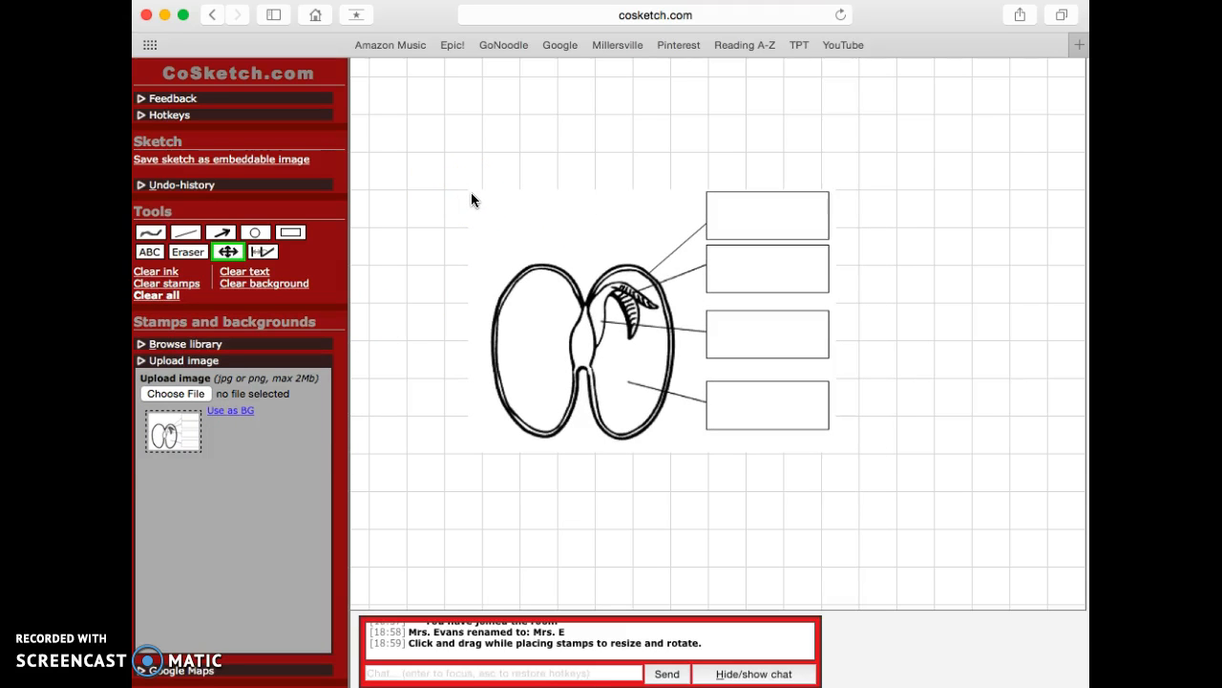
{"action": "left_click", "coordinate": [469, 272]}
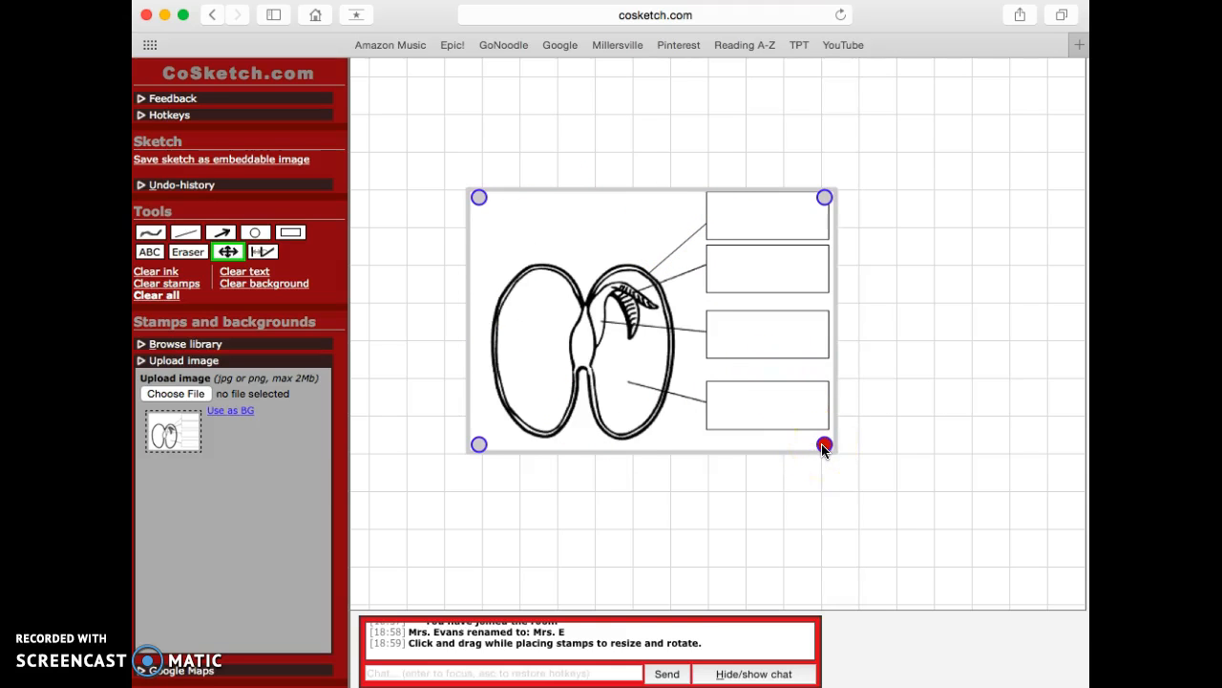
{"action": "left_click_drag", "start_coordinate": [824, 447], "coordinate": [977, 554]}
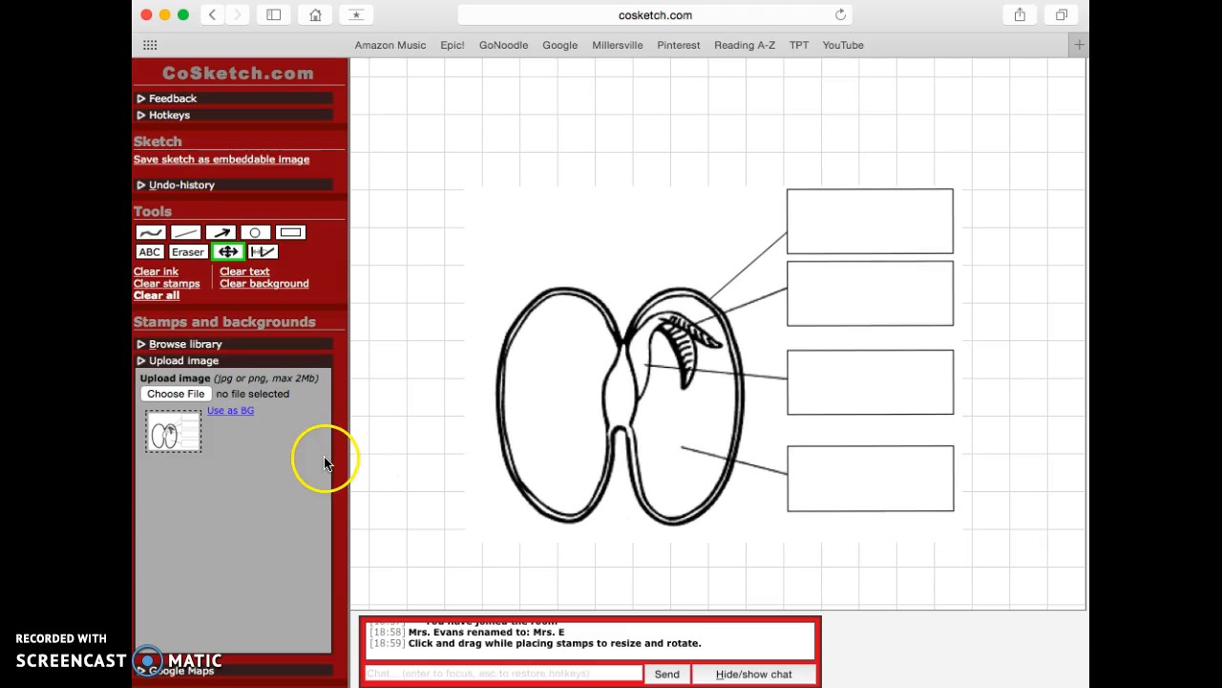
{"action": "left_click", "coordinate": [140, 361]}
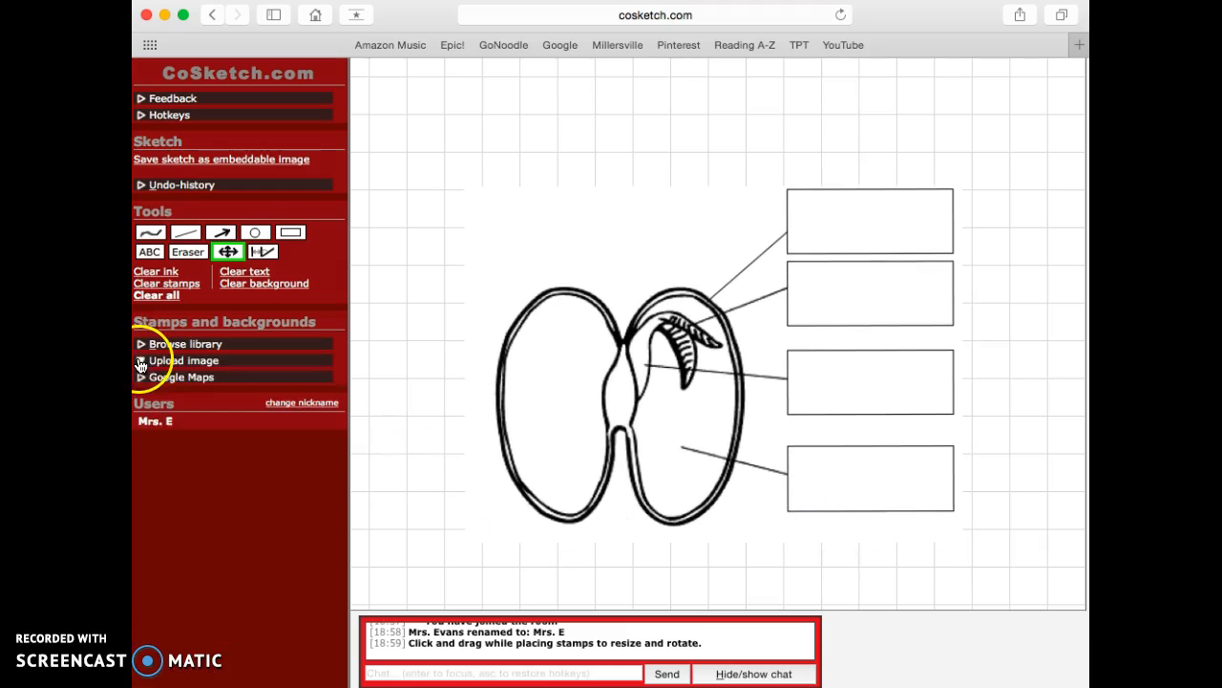
Add the text label "seed coat" inside the uppermost empty box of the seed diagram.
{"action": "left_click", "coordinate": [153, 254]}
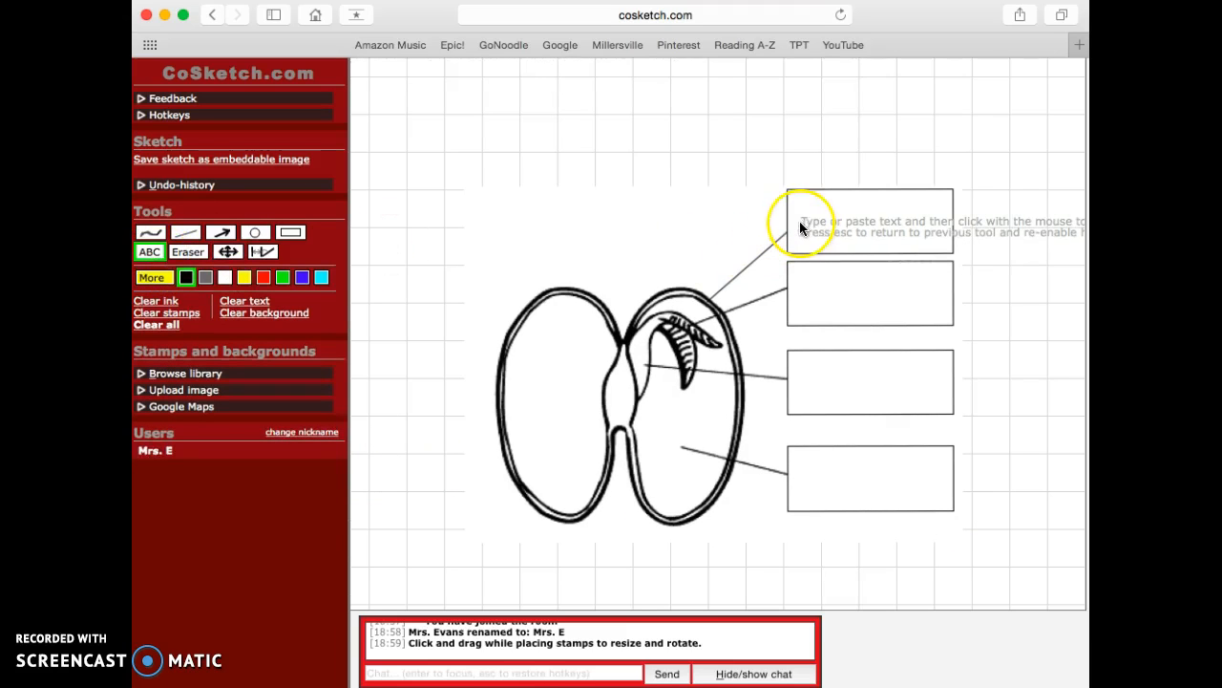
{"action": "type", "text": "seed coat"}
{"action": "key", "text": "BackSpace"}
{"action": "key", "text": "BackSpace"}
{"action": "type", "text": "at"}
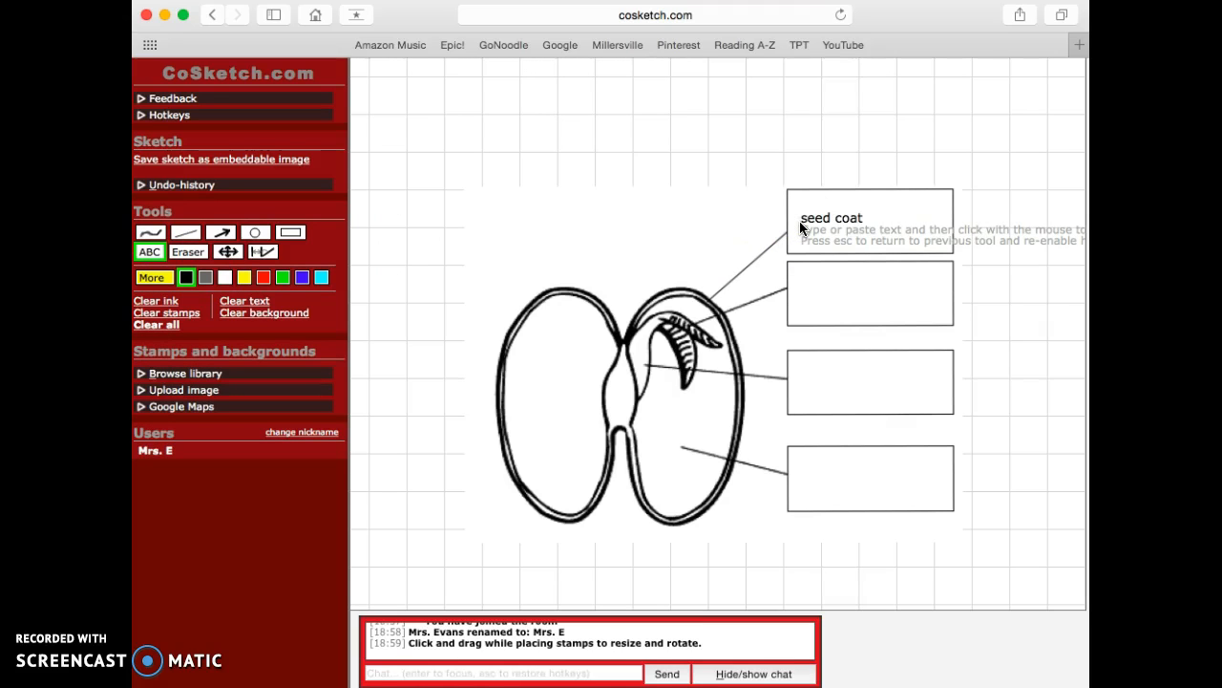
{"action": "left_click", "coordinate": [799, 220]}
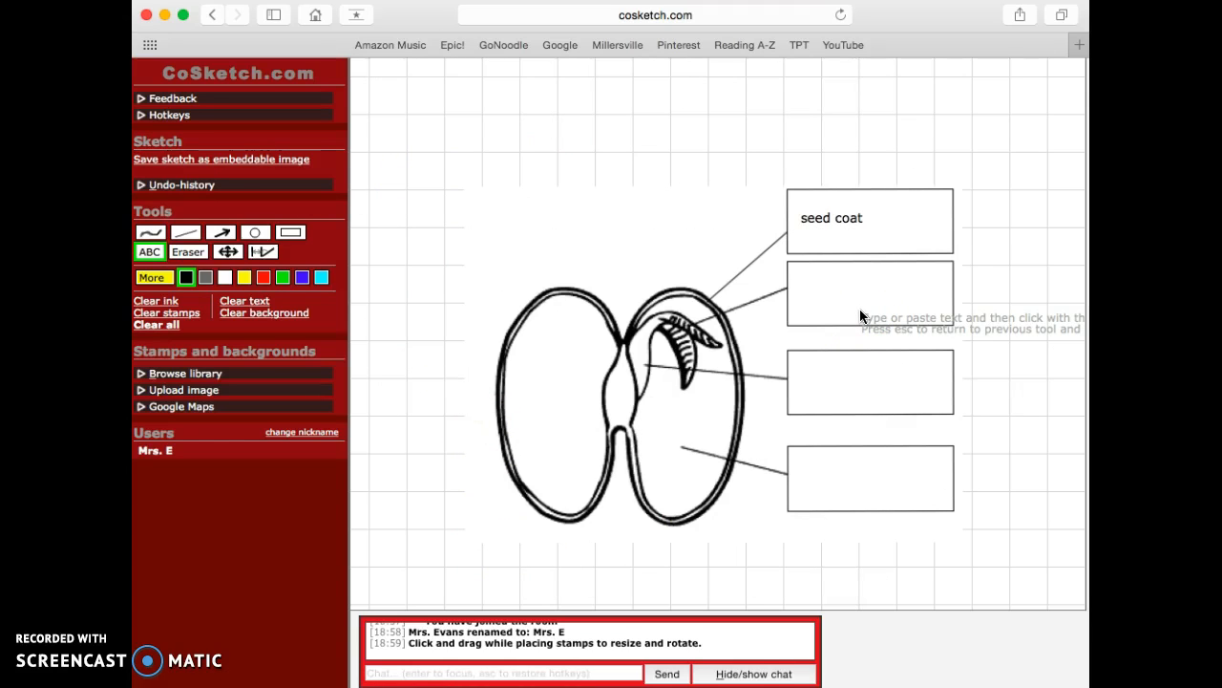
Save the sketch as an embeddable image and review its sharing options and embed codes.
{"action": "left_click", "coordinate": [236, 164]}
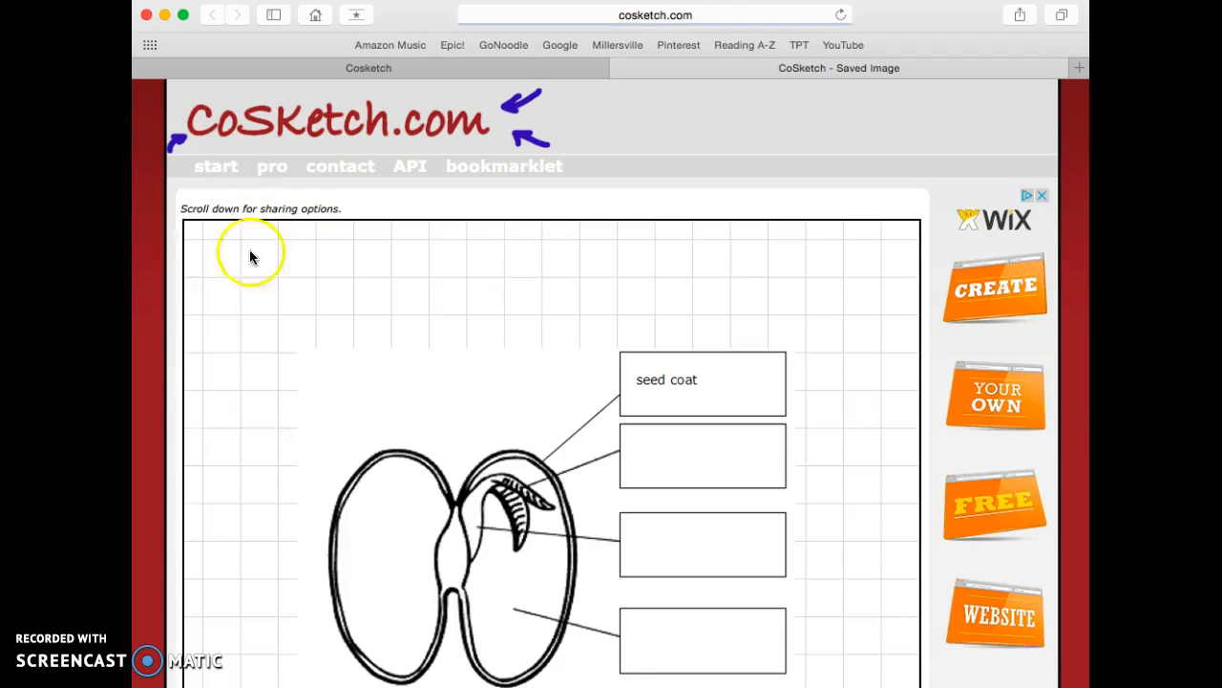
{"action": "scroll", "coordinate": [438, 484], "scroll_direction": "down", "scroll_amount": 5}
{"action": "scroll", "coordinate": [438, 478], "scroll_direction": "down", "scroll_amount": 10}
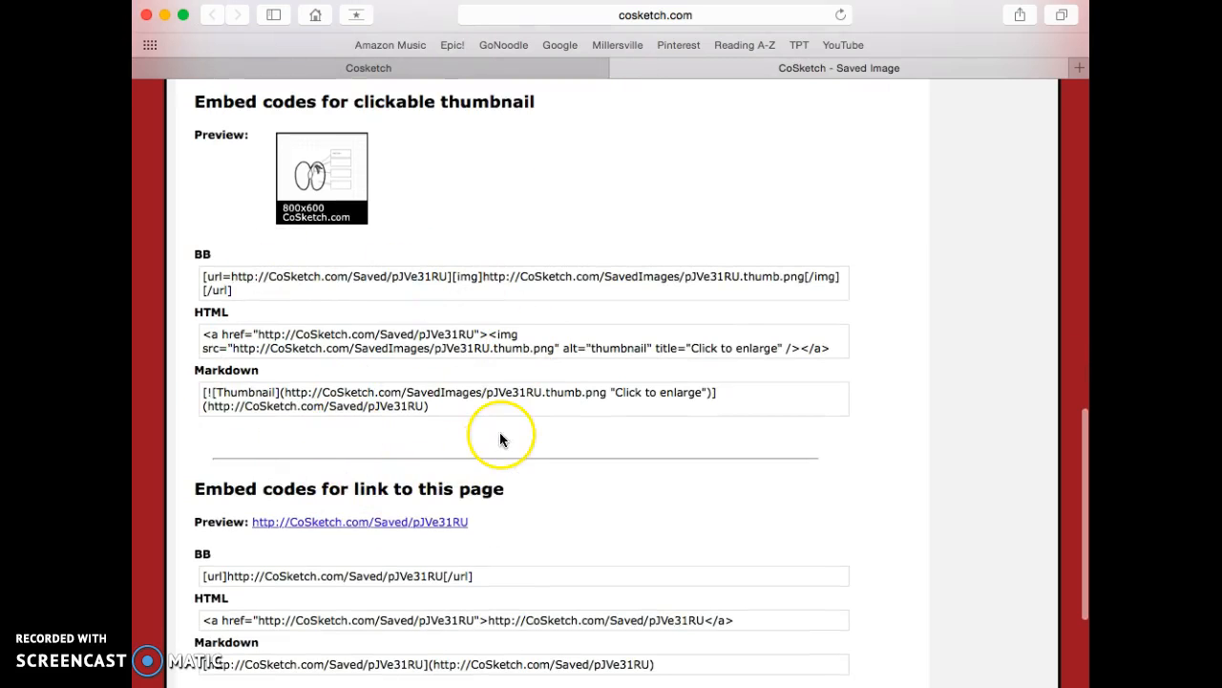
{"action": "scroll", "coordinate": [542, 551], "scroll_direction": "down", "scroll_amount": 3}
{"action": "scroll", "coordinate": [546, 555], "scroll_direction": "down", "scroll_amount": 2}
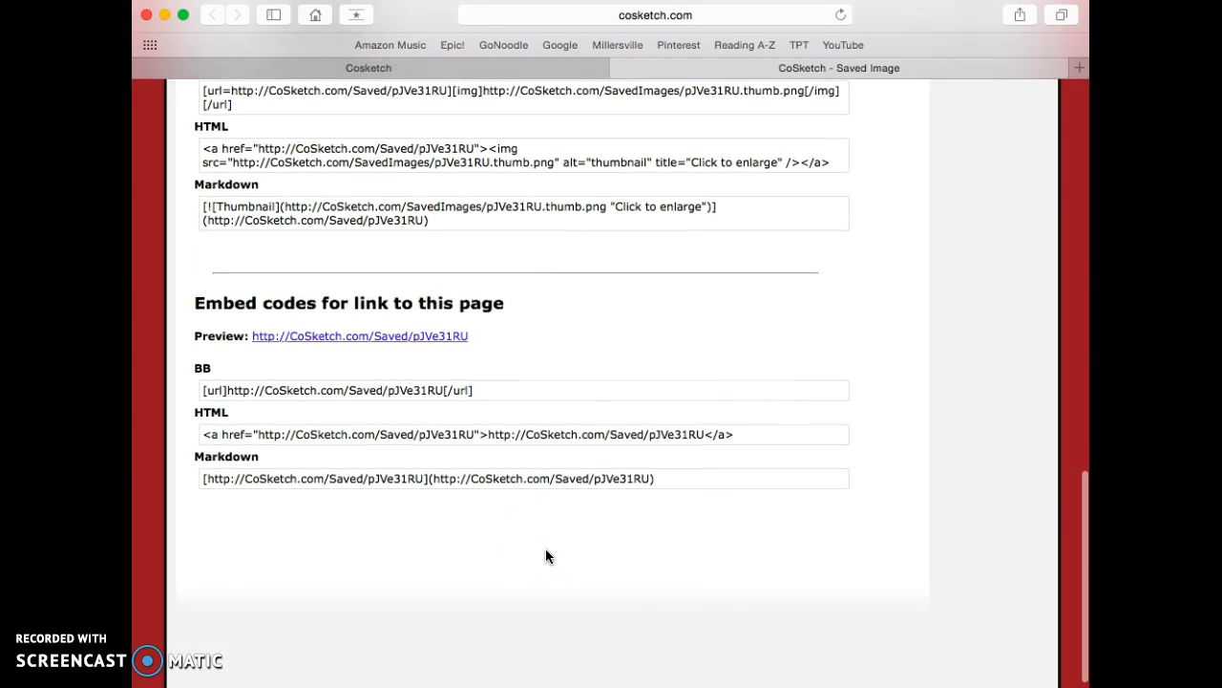
{"action": "scroll", "coordinate": [670, 342], "scroll_direction": "up", "scroll_amount": 8}
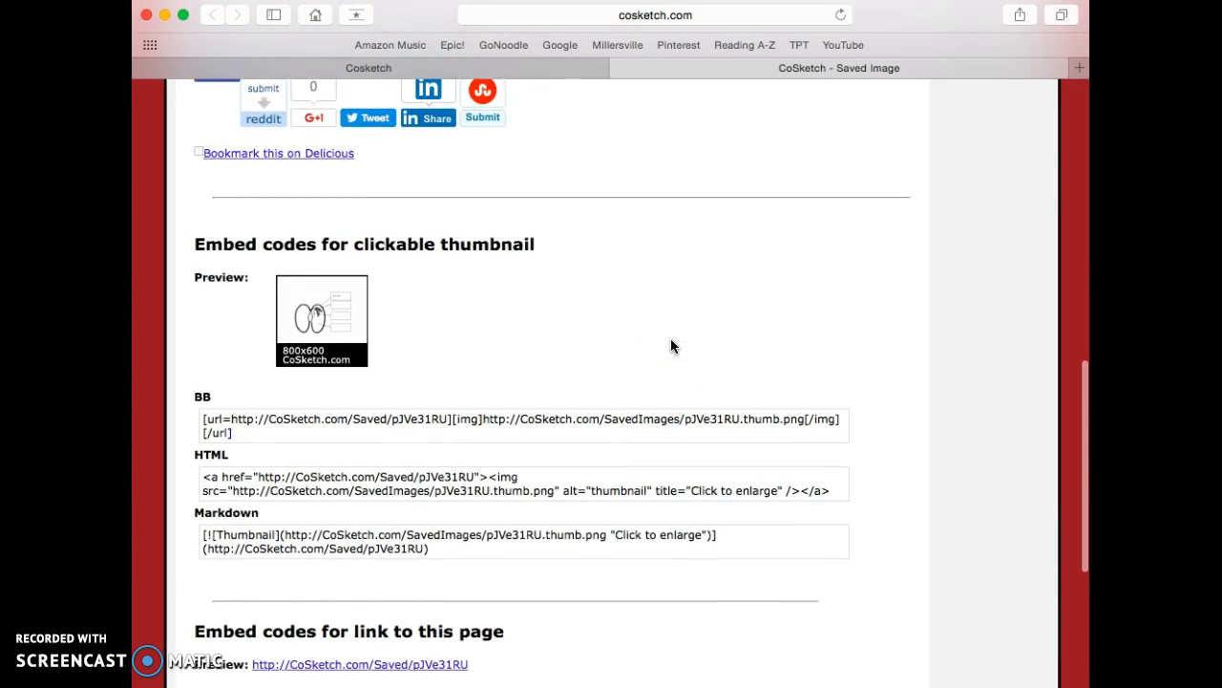
{"action": "scroll", "coordinate": [672, 345], "scroll_direction": "up", "scroll_amount": 15}
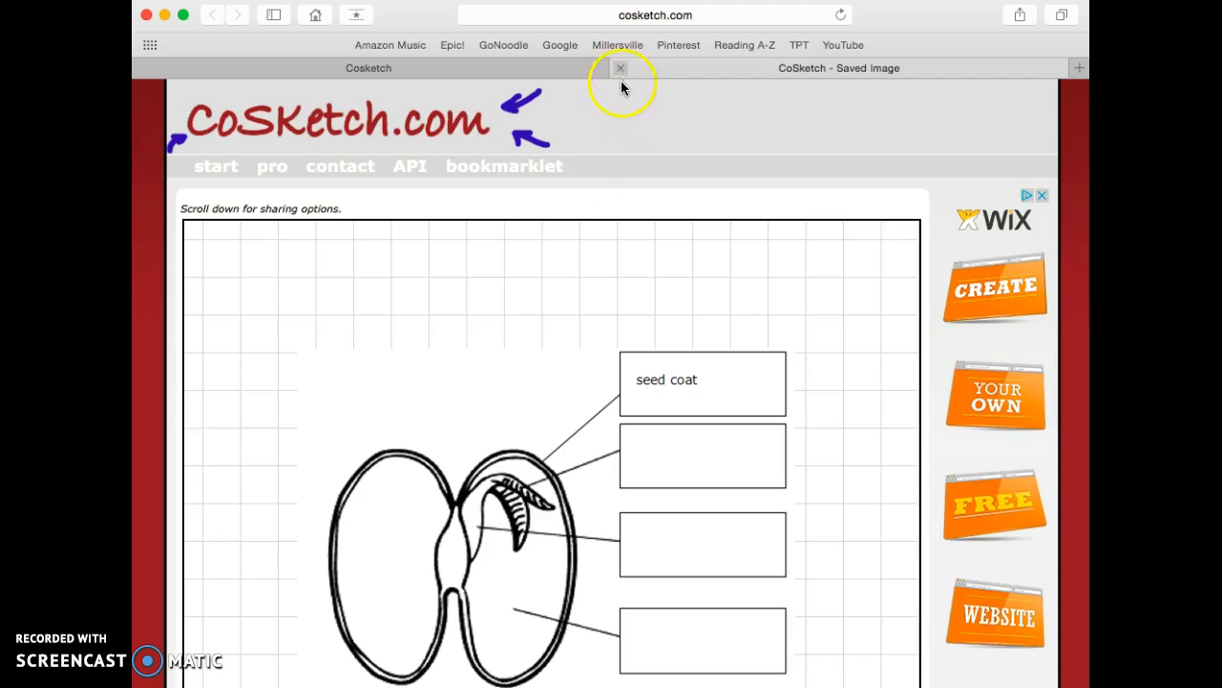
Reopen the saved sketch for editing in a new drawing room and expand the Google Maps options.
{"action": "scroll", "coordinate": [611, 235], "scroll_direction": "down", "scroll_amount": 8}
{"action": "left_click", "coordinate": [346, 411]}
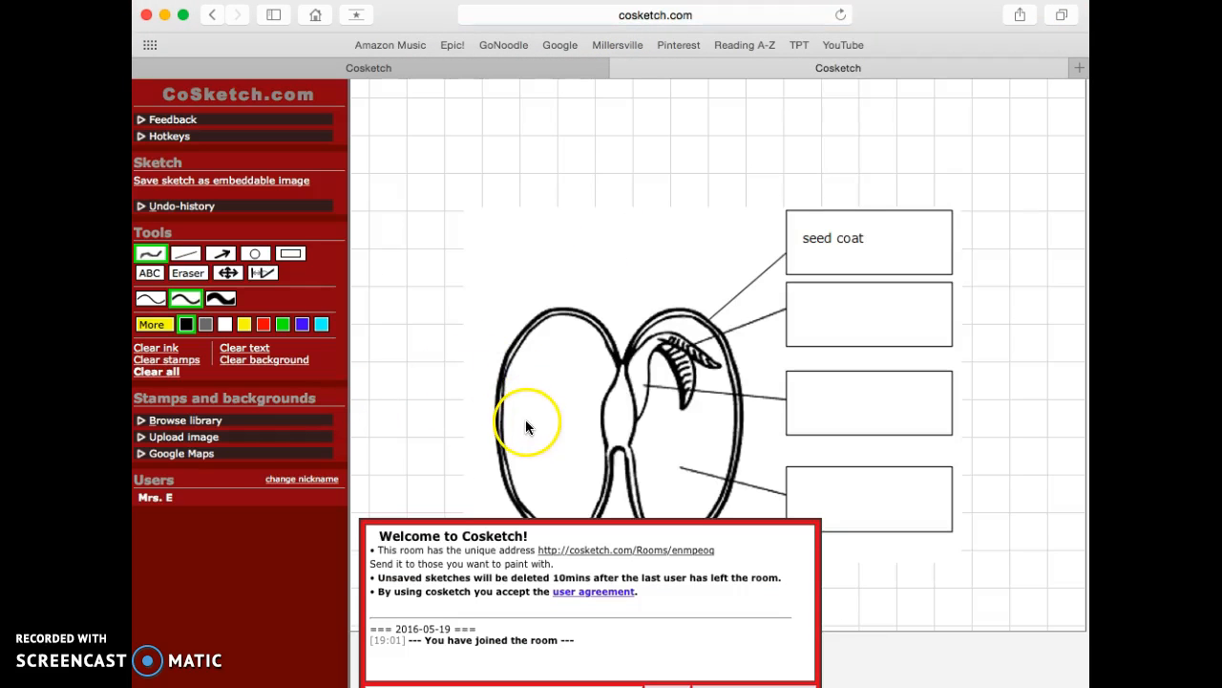
{"action": "left_click", "coordinate": [144, 455]}
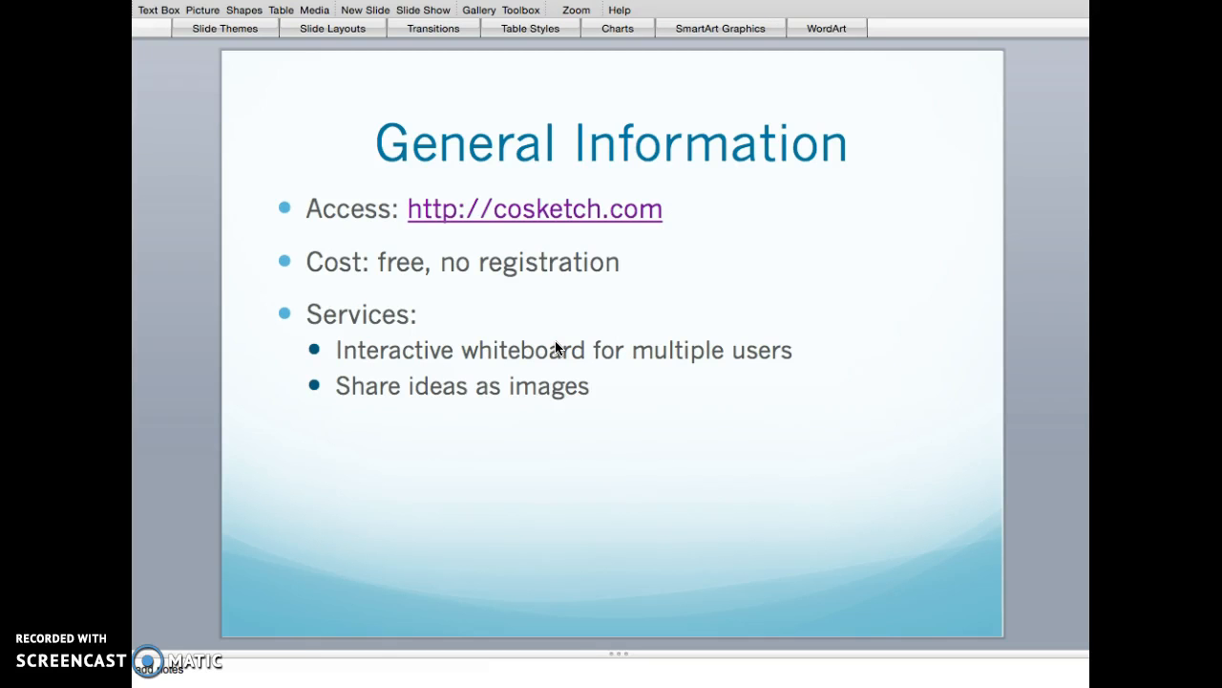
In the PowerPoint presentation, advance from the General Information slide to the Social Presence slide.
{"action": "key", "text": "Down"}
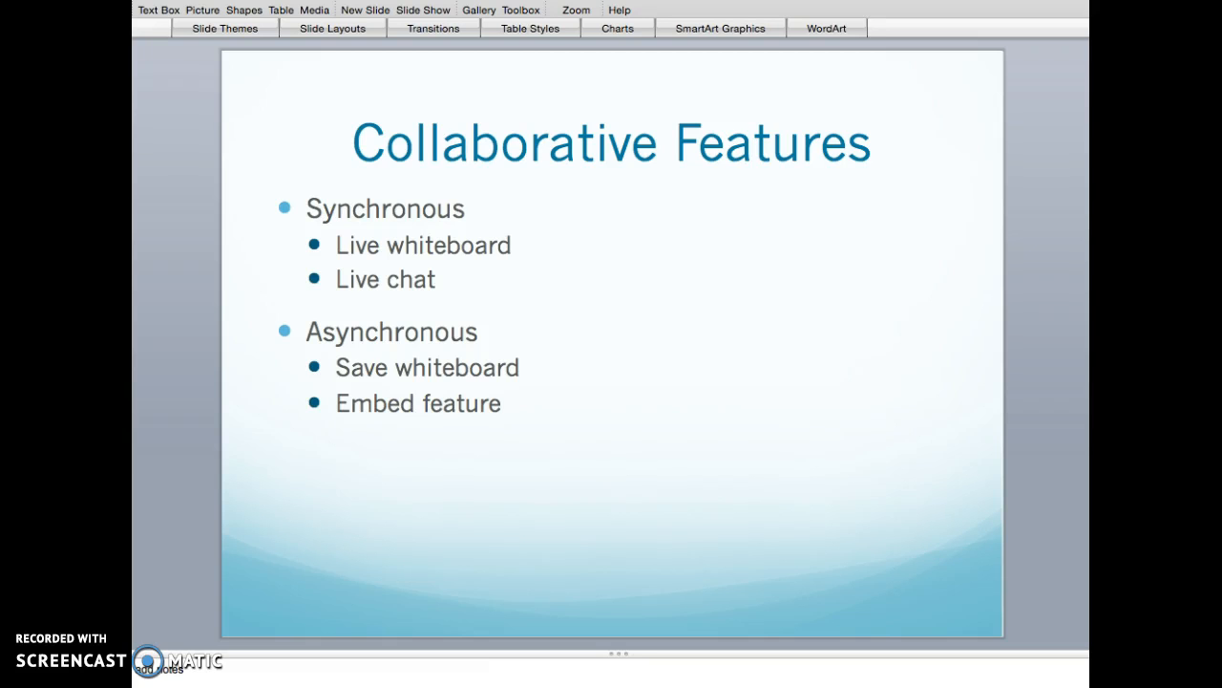
{"action": "key", "text": "Down"}
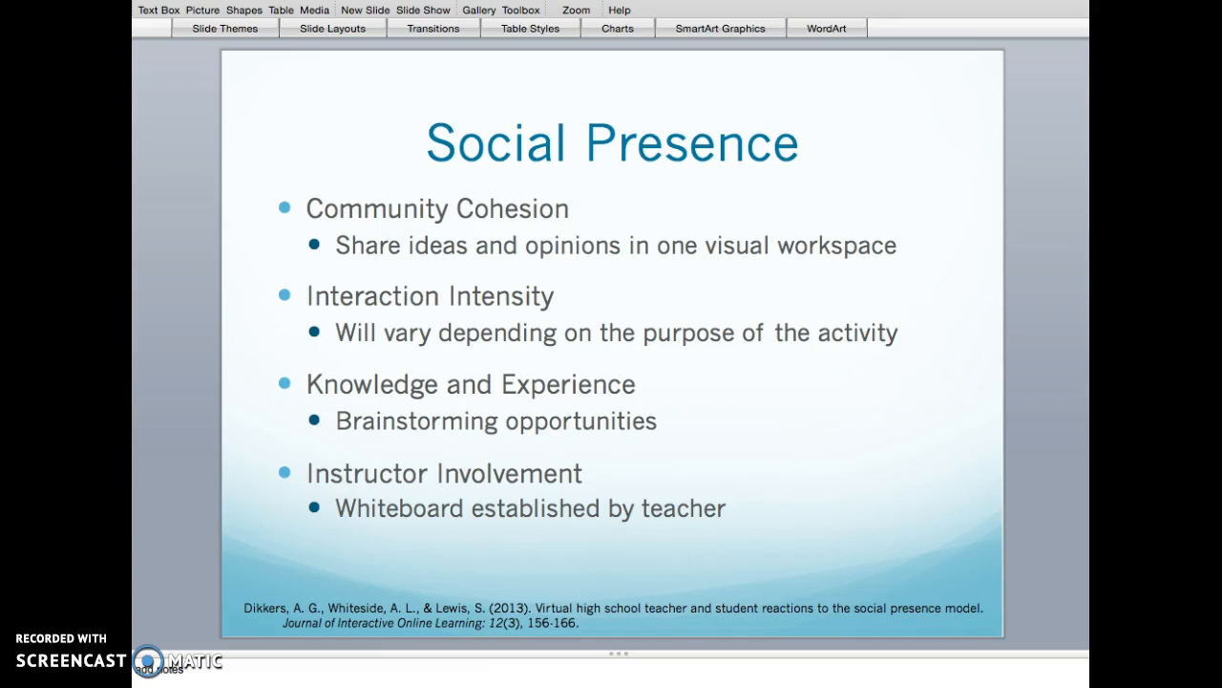